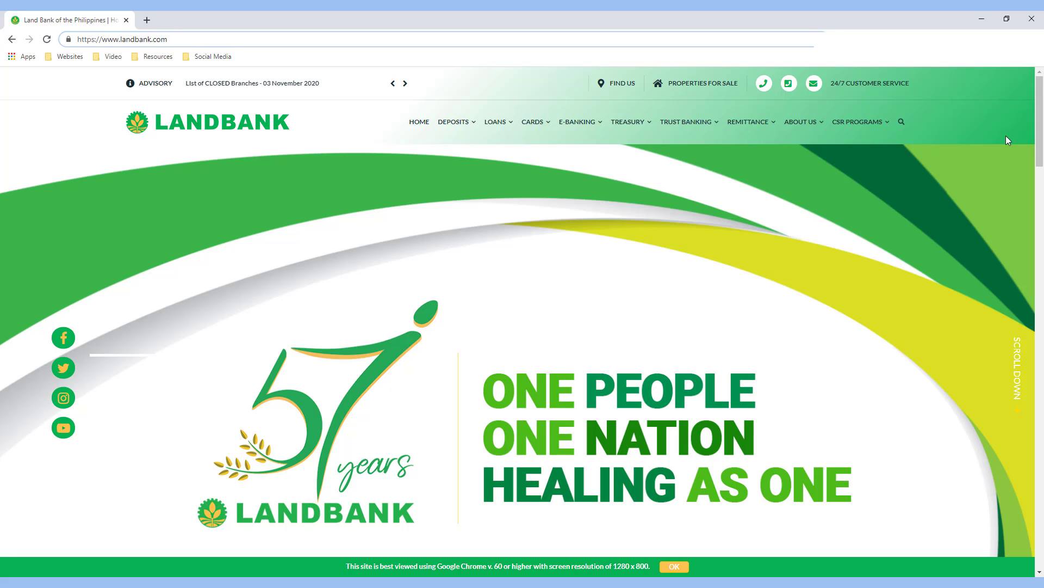
# Step: Open the iAccess retail internet banking login page from the service cards on the LANDBANK home page
pyautogui.moveTo(1036, 123); pyautogui.dragTo(1030, 212)
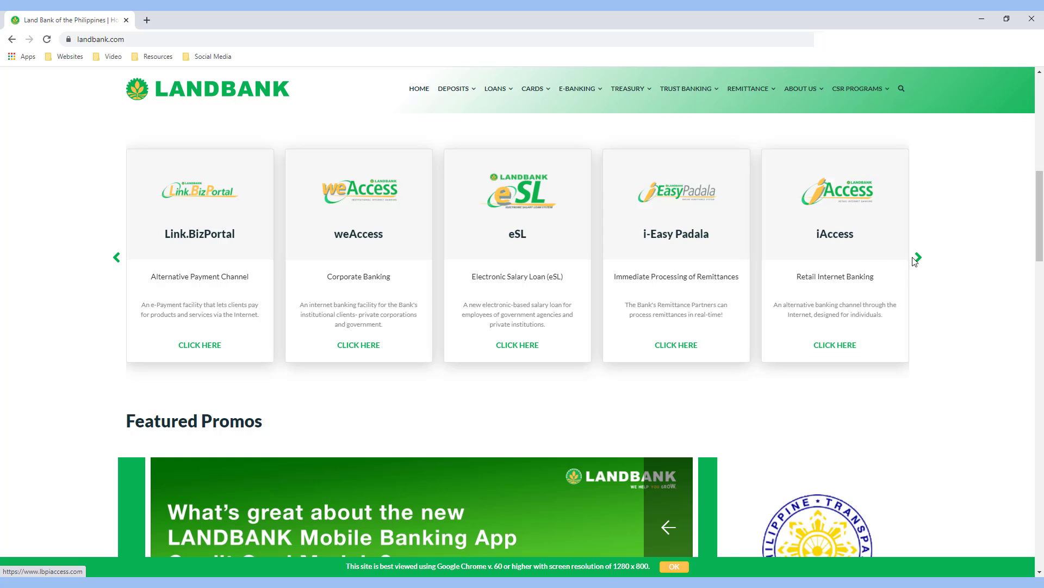
pyautogui.click(117, 263)
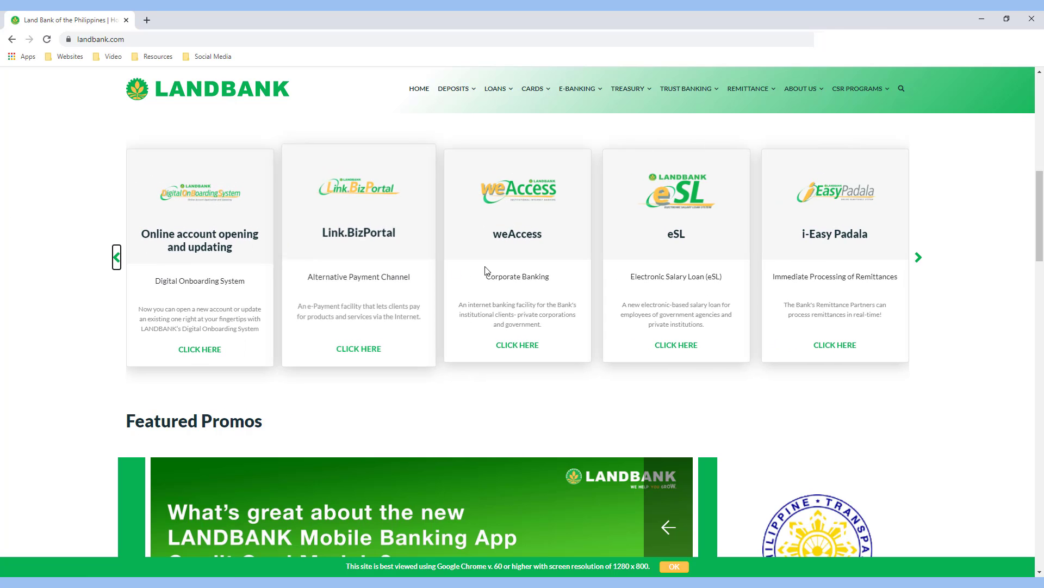
pyautogui.click(919, 260)
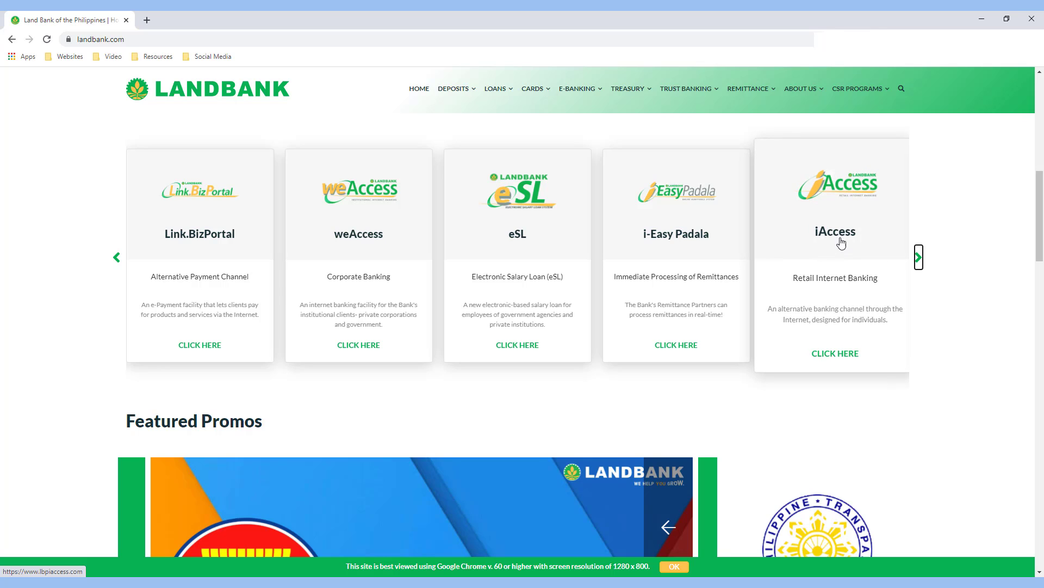
pyautogui.click(832, 354)
pyautogui.click(162, 43)
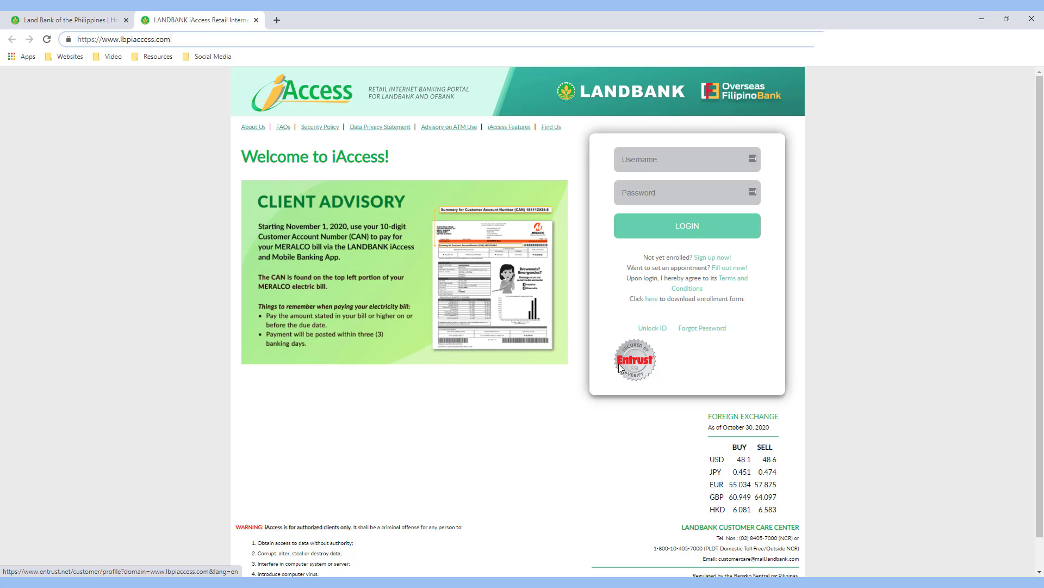
# Step: Log in to iAccess with the username and password, and request the One-Time PIN by email
pyautogui.click(672, 158)
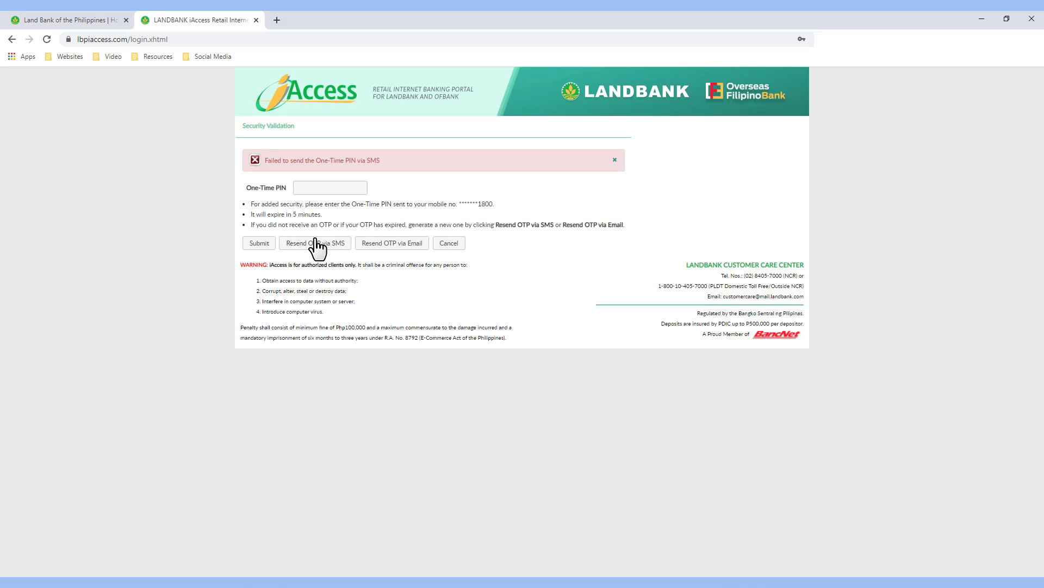
pyautogui.click(381, 243)
pyautogui.click(521, 345)
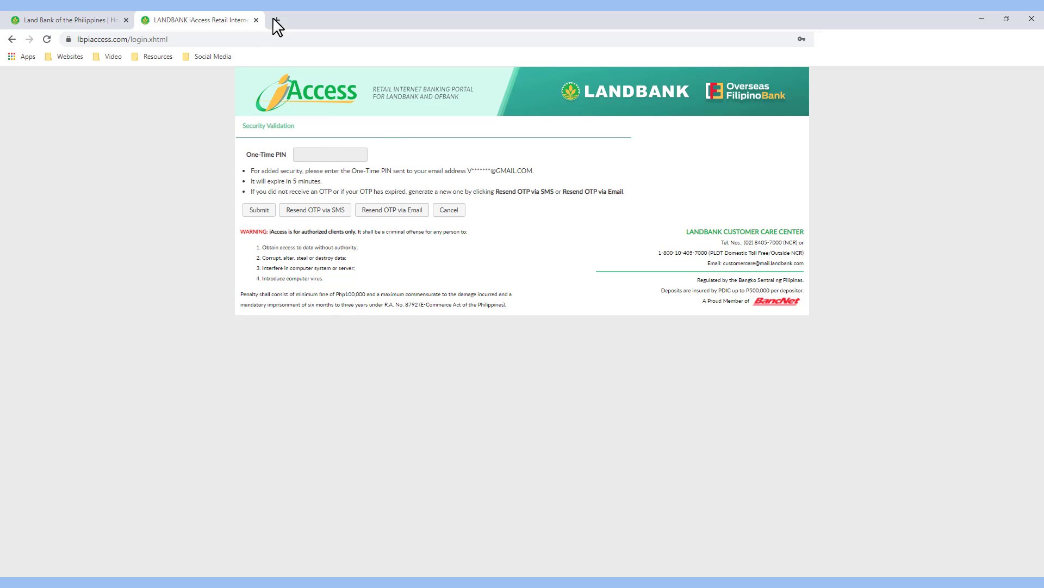
# Step: Get the One-Time PIN from the newest iAccess message in Gmail and submit it on the iAccess Security Validation page
pyautogui.click(319, 22)
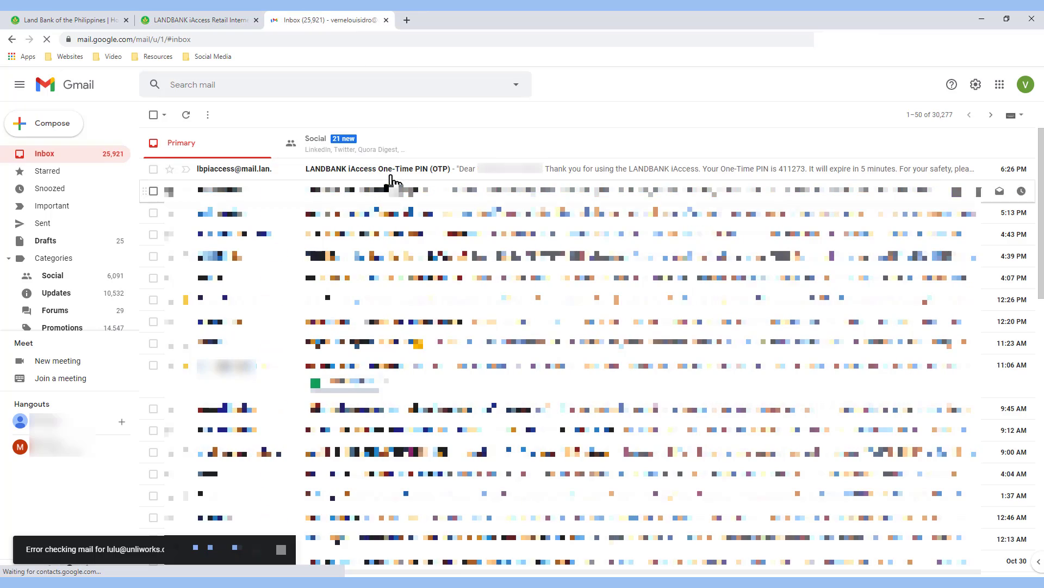
pyautogui.click(390, 179)
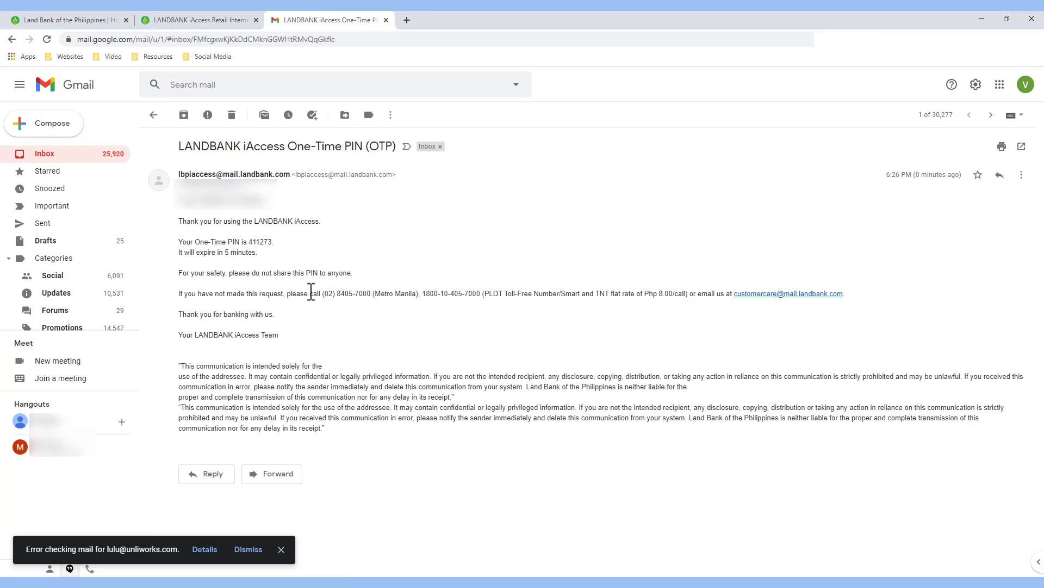
pyautogui.click(211, 16)
pyautogui.click(264, 210)
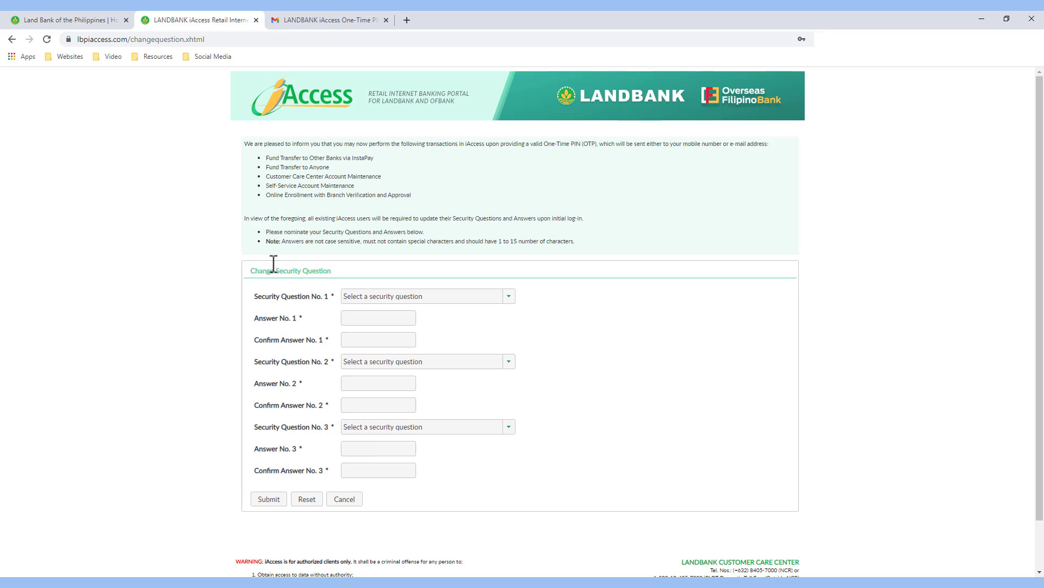
# Step: Choose three security questions, starting with "Who is your favorite superhero?", enter and confirm their answers, and submit the form
pyautogui.moveTo(313, 218); pyautogui.dragTo(450, 220)
pyautogui.click(420, 217)
pyautogui.click(479, 219)
pyautogui.moveTo(515, 220); pyautogui.dragTo(468, 220)
pyautogui.moveTo(576, 218); pyautogui.dragTo(553, 229)
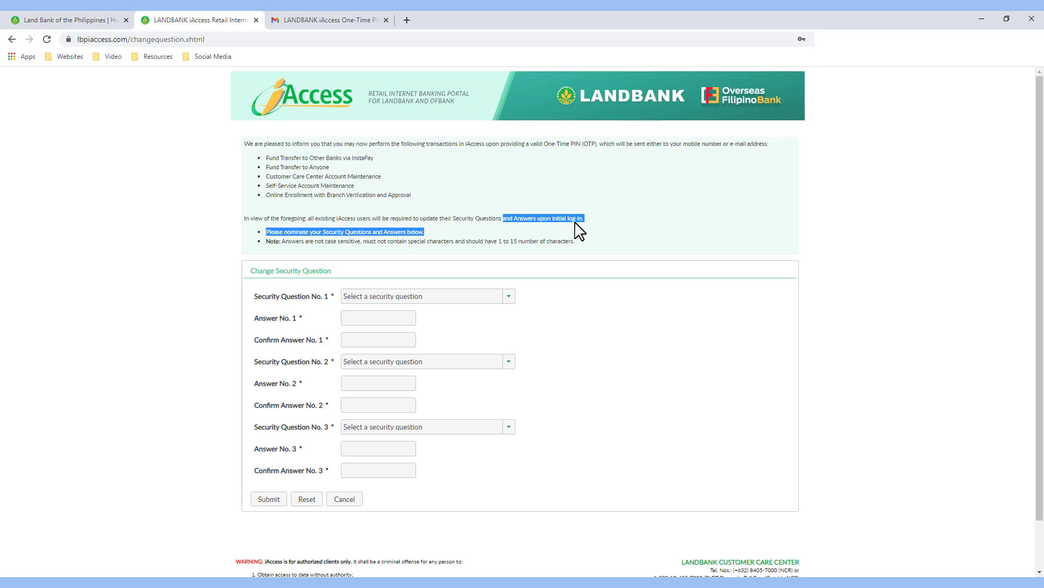
pyautogui.click(417, 298)
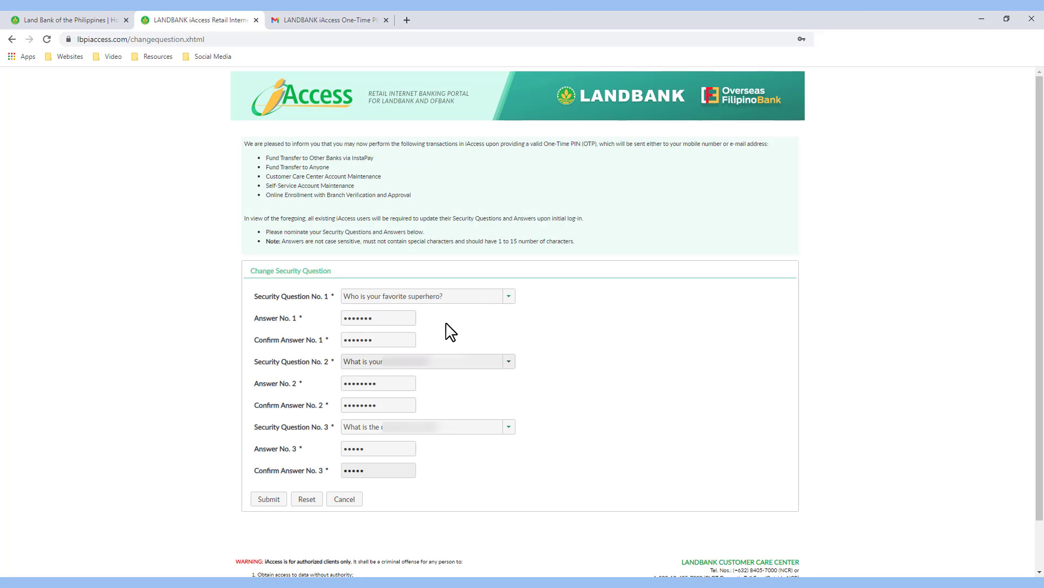
pyautogui.click(270, 503)
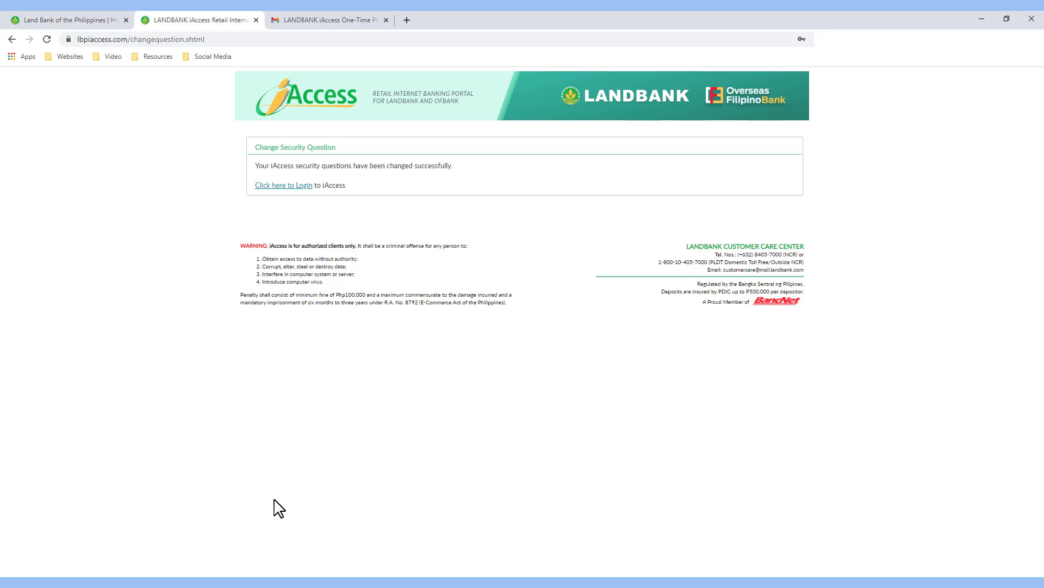
# Step: Log in to iAccess again with the username and password, and submit a new One-Time PIN obtained by email
pyautogui.click(284, 185)
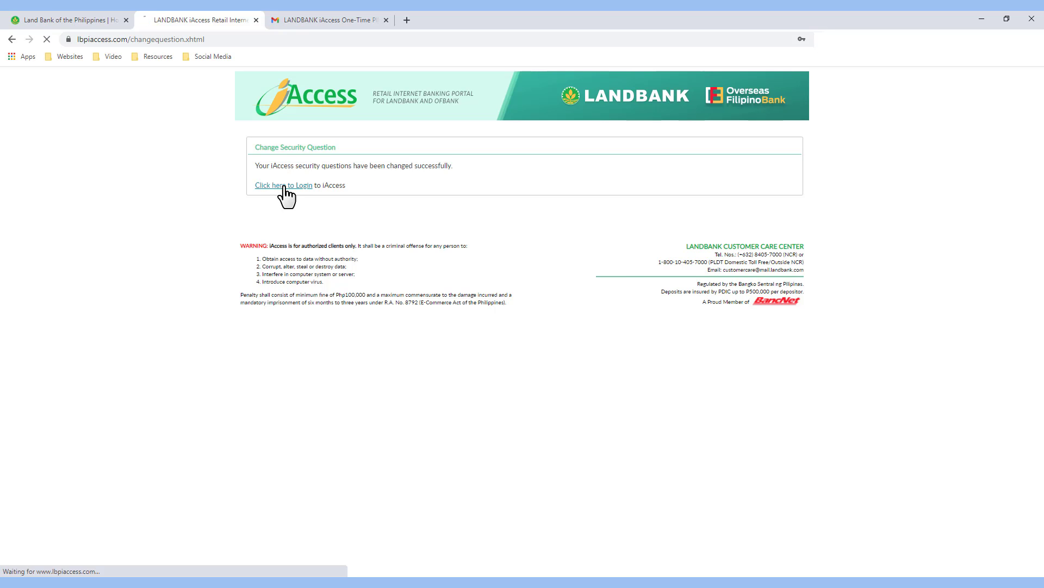
pyautogui.click(673, 160)
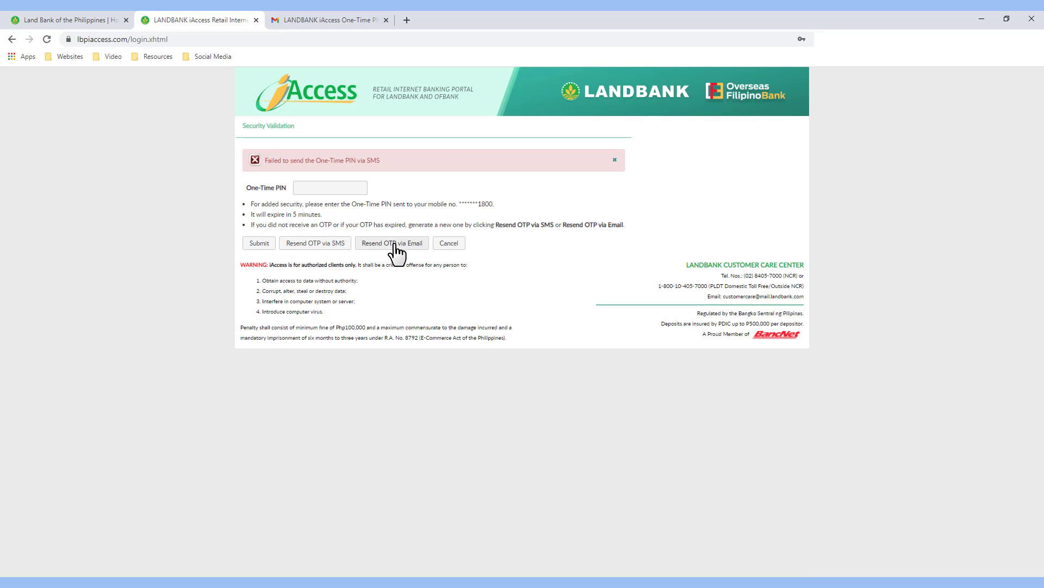
pyautogui.click(395, 244)
pyautogui.click(522, 342)
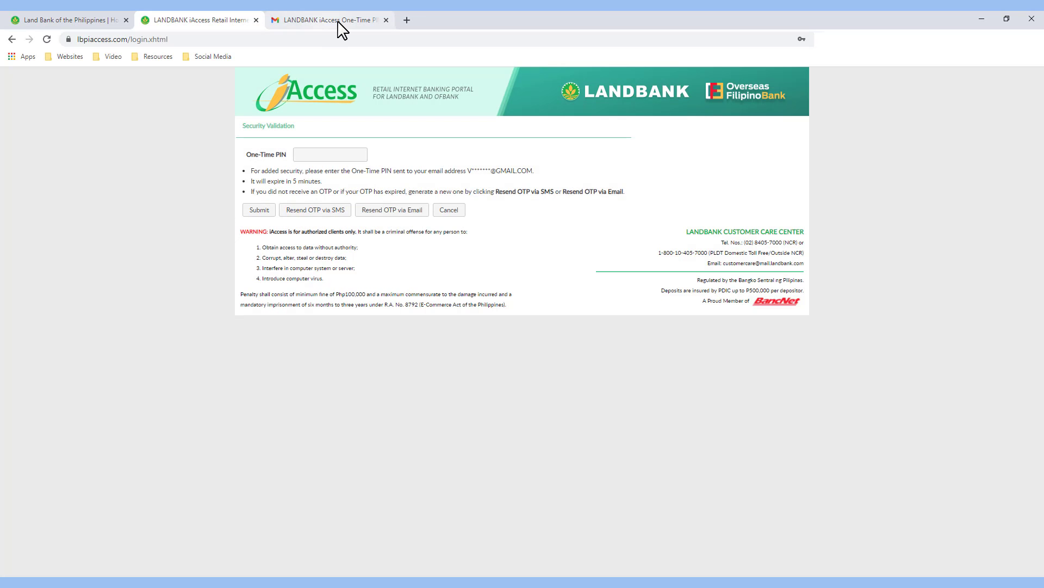
pyautogui.click(342, 26)
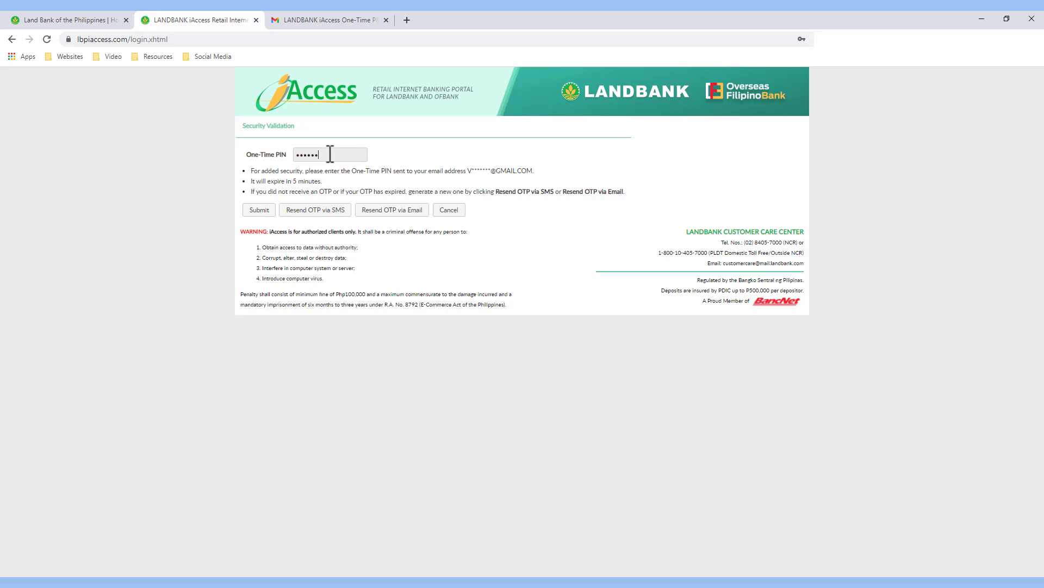
pyautogui.click(259, 210)
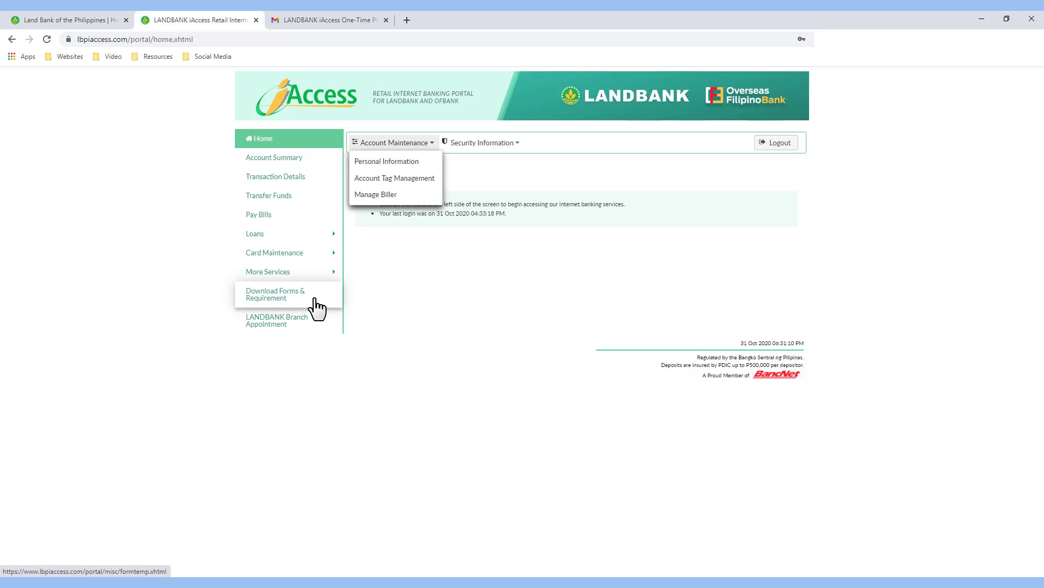
# Step: Open the Pay Bills form and select PLDT as the biller
pyautogui.click(265, 216)
pyautogui.click(542, 323)
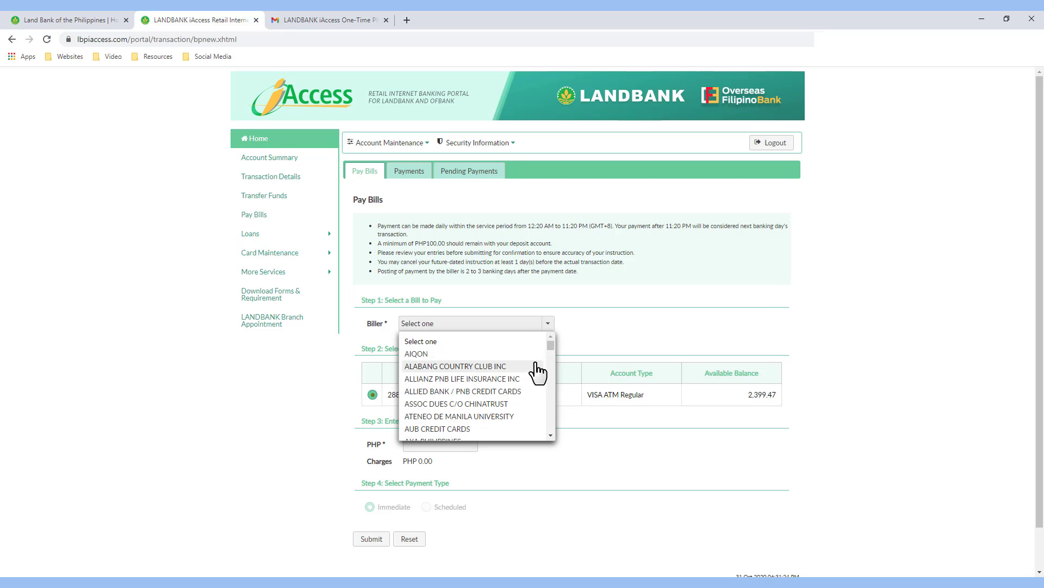
pyautogui.moveTo(549, 345); pyautogui.dragTo(547, 406)
pyautogui.click(427, 422)
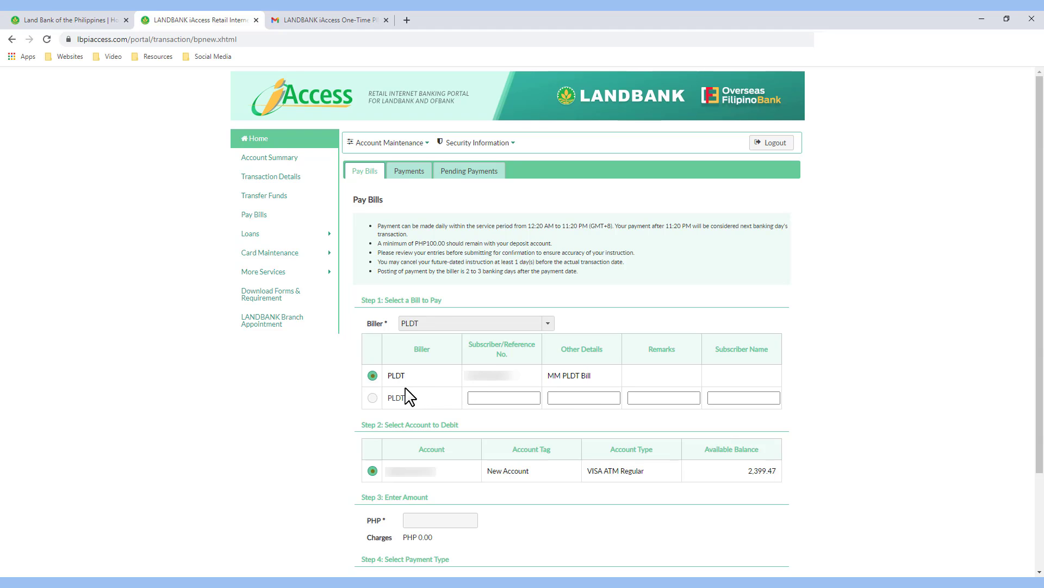
# Step: Use the blank PLDT row, enter the subscriber number, and set Other Details to "pldt nanay"
pyautogui.click(372, 398)
pyautogui.click(514, 397)
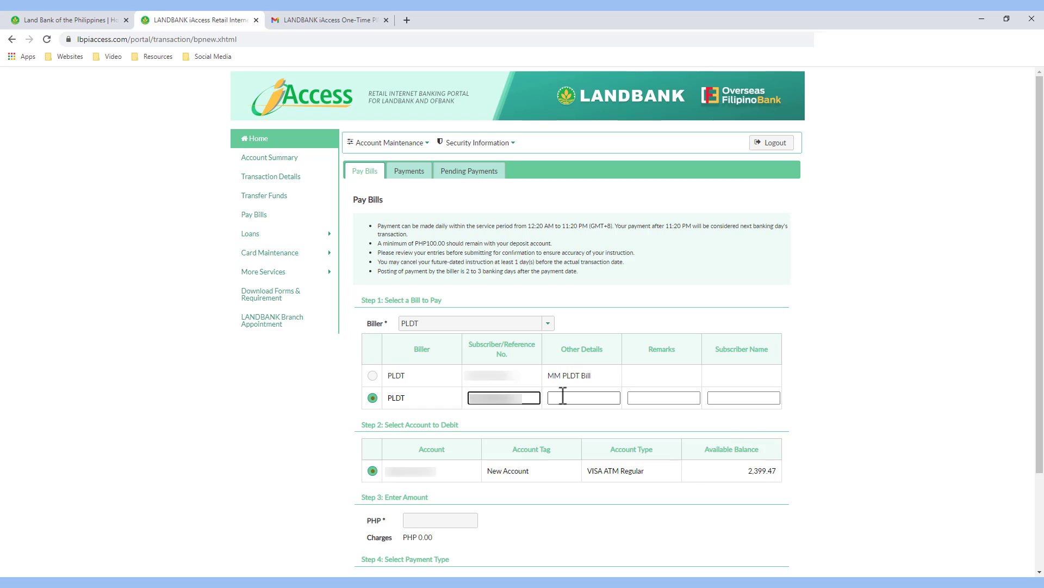
pyautogui.click(568, 398)
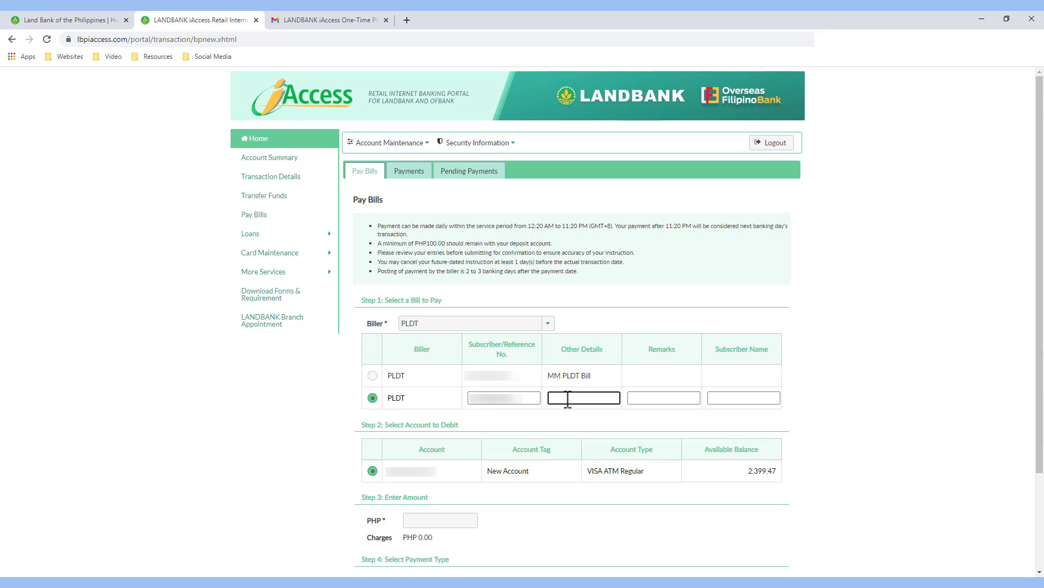
pyautogui.write('pldt nanay')
pyautogui.click(539, 399)
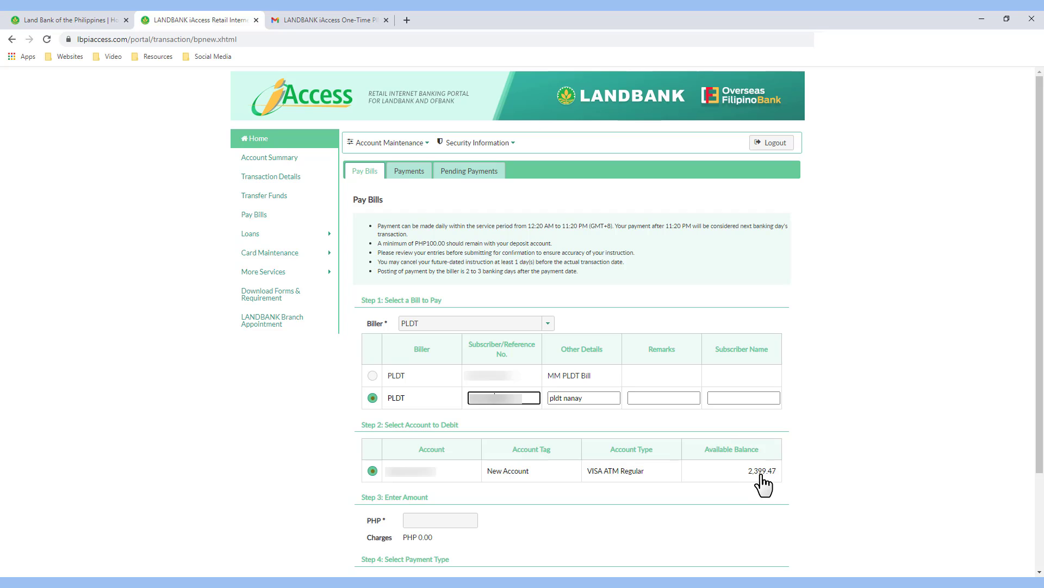
# Step: Set the payment amount to PHP 1299 with the Immediate payment type, and submit and confirm the bill payment
pyautogui.click(421, 520)
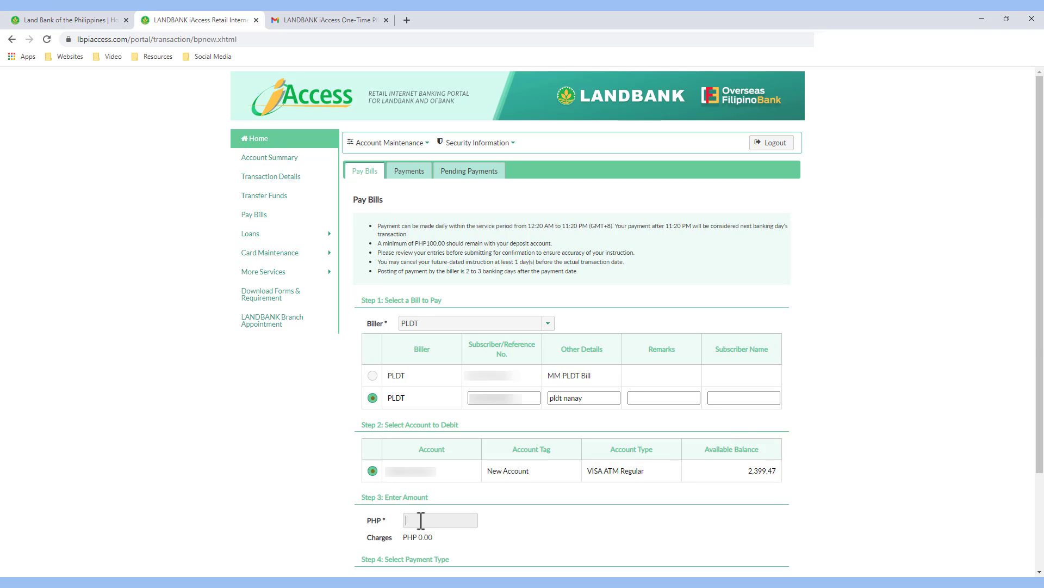
pyautogui.write('1299')
pyautogui.scroll(-3, 602, 468)
pyautogui.moveTo(368, 418); pyautogui.dragTo(407, 419)
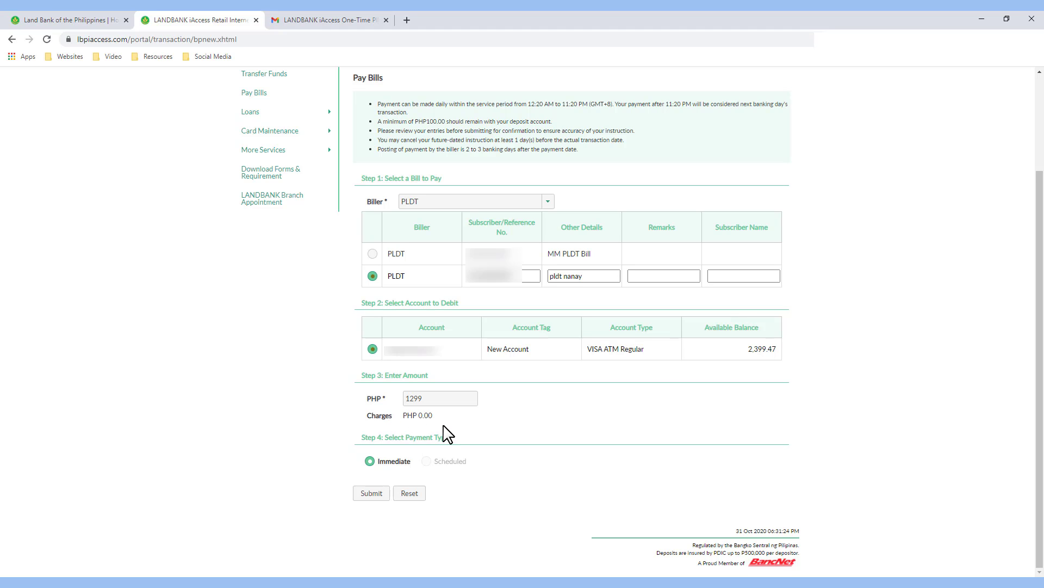
pyautogui.moveTo(443, 431); pyautogui.dragTo(373, 422)
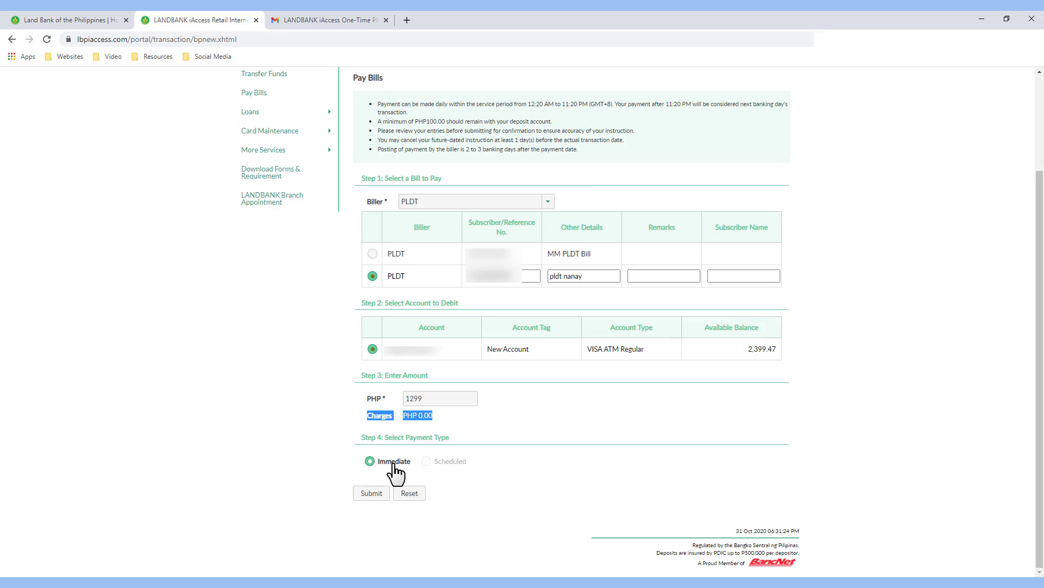
pyautogui.click(426, 463)
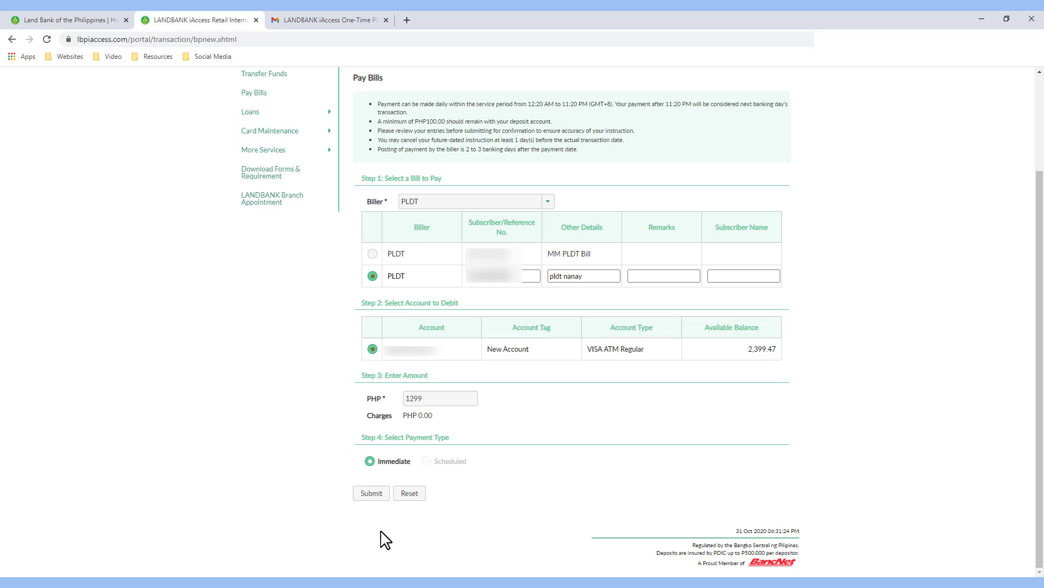
pyautogui.click(372, 494)
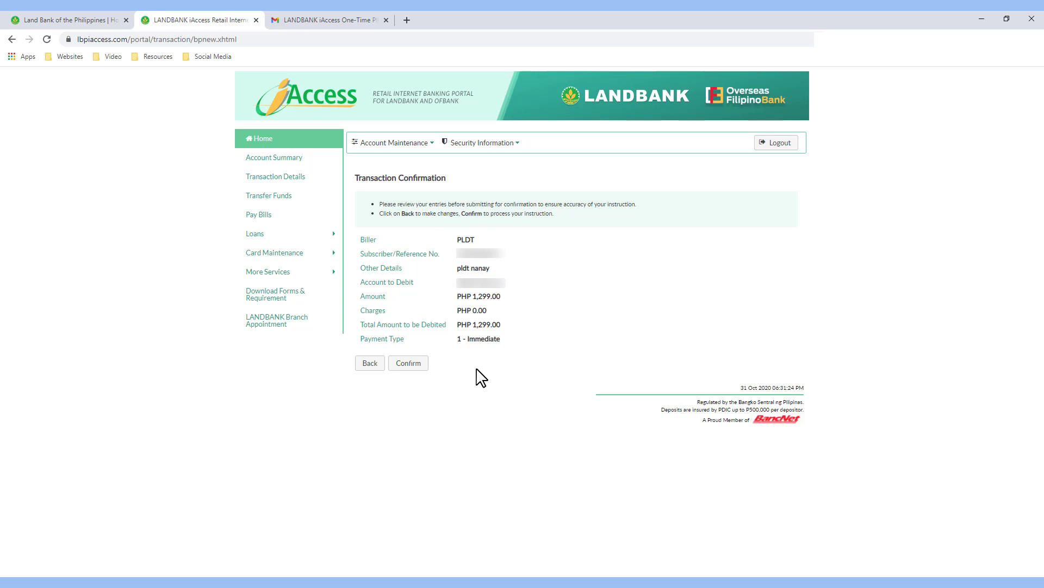
pyautogui.click(409, 365)
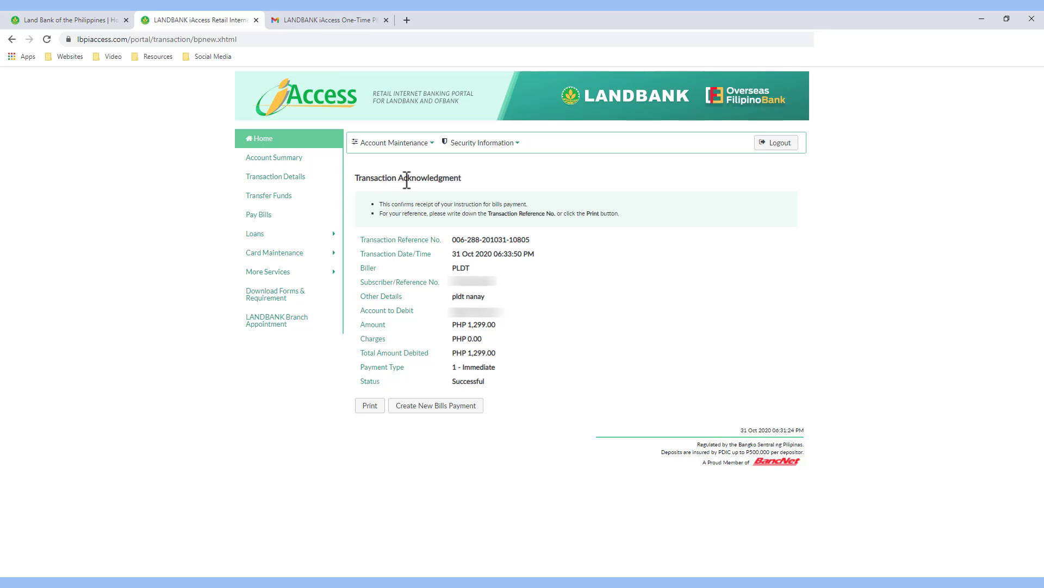
# Step: Examine the transaction acknowledgment, especially the receipt note and the Transaction Reference No
pyautogui.moveTo(390, 205); pyautogui.dragTo(490, 202)
pyautogui.tripleClick(489, 240)
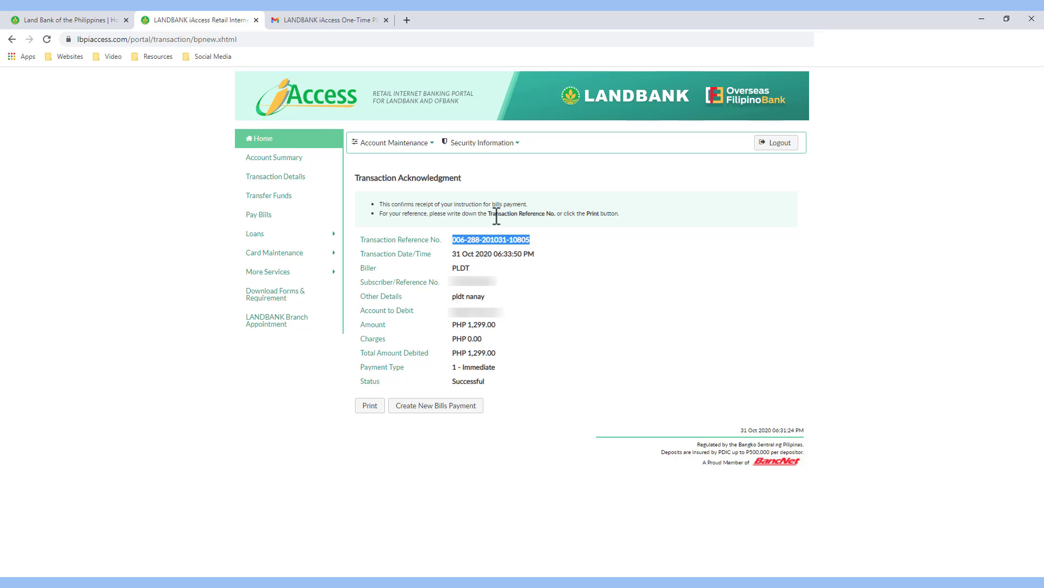
pyautogui.moveTo(490, 212); pyautogui.dragTo(557, 212)
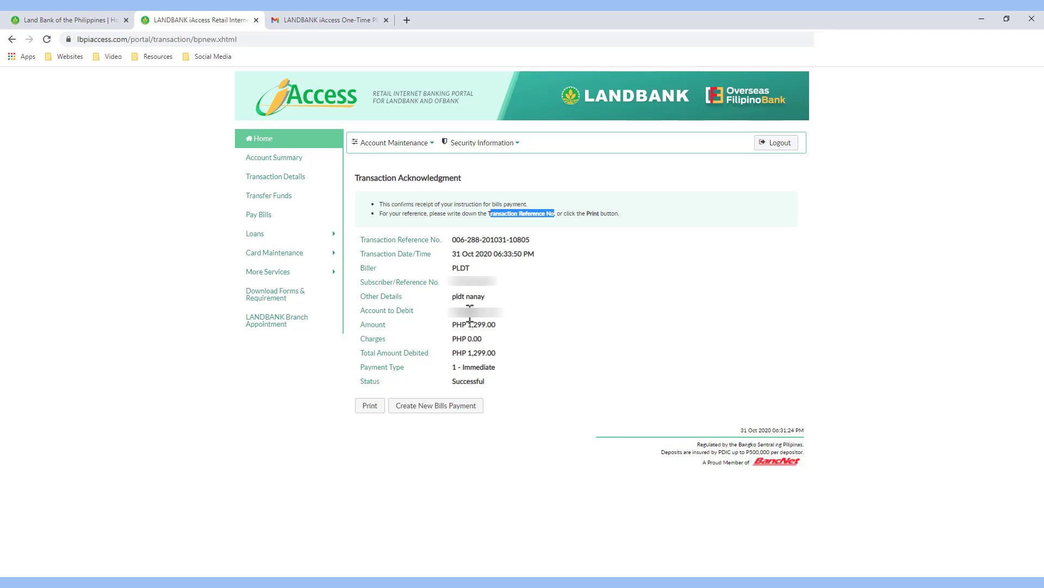
pyautogui.moveTo(531, 240); pyautogui.dragTo(360, 239)
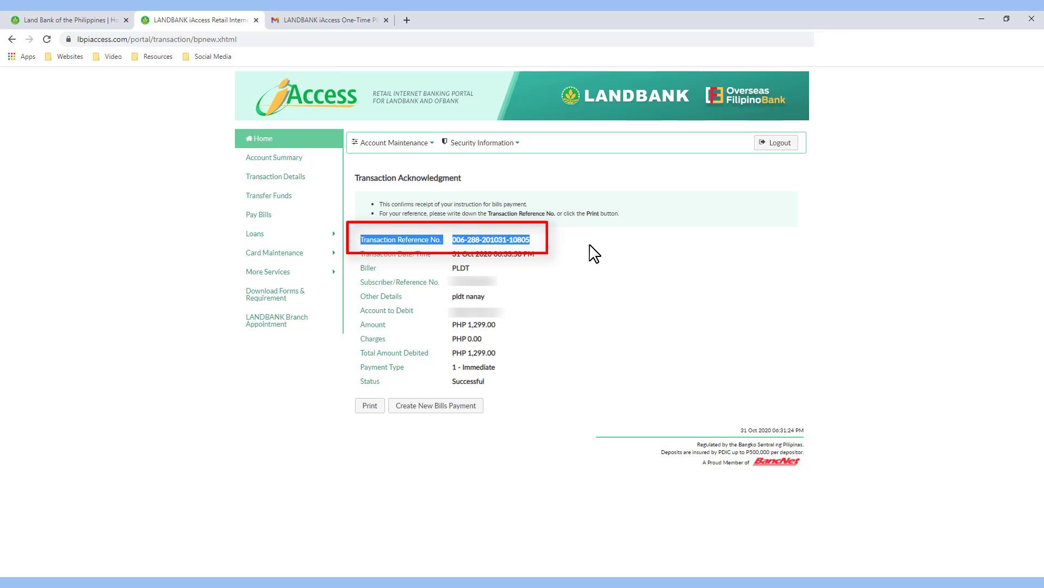
pyautogui.click(607, 315)
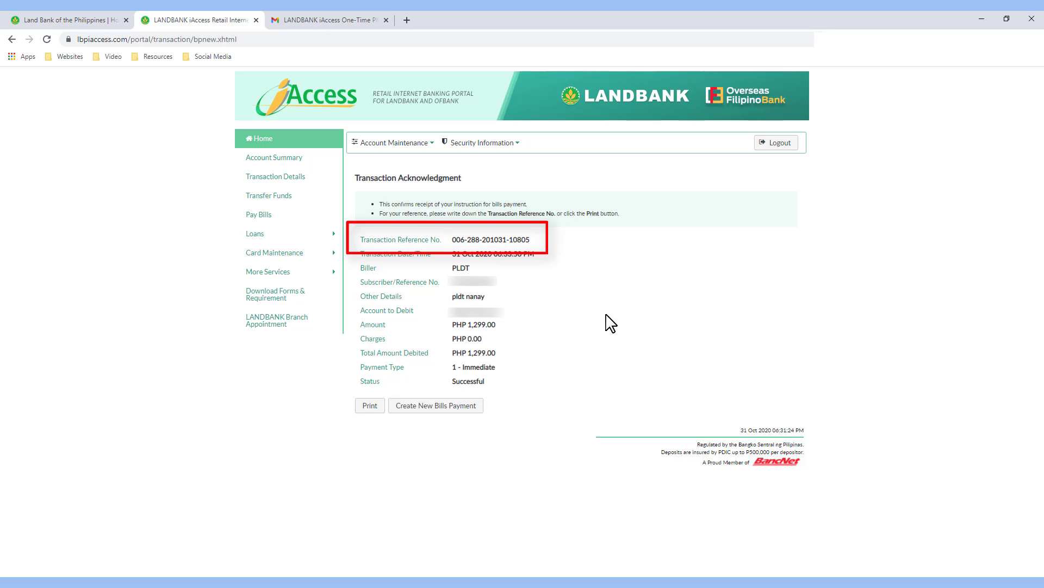